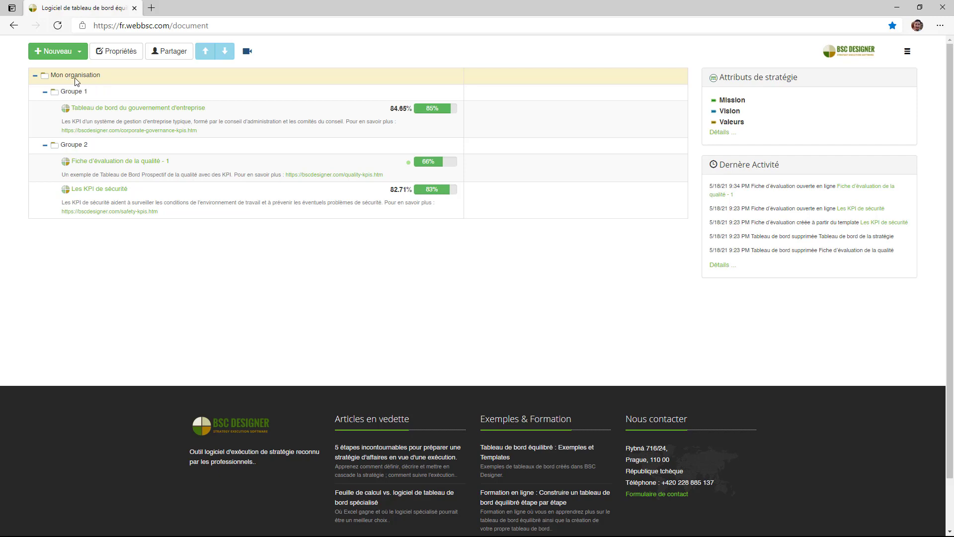
Grant the test user the "Modifier le tableau de bord prospectif" permission on Mon organisation
click(164, 54)
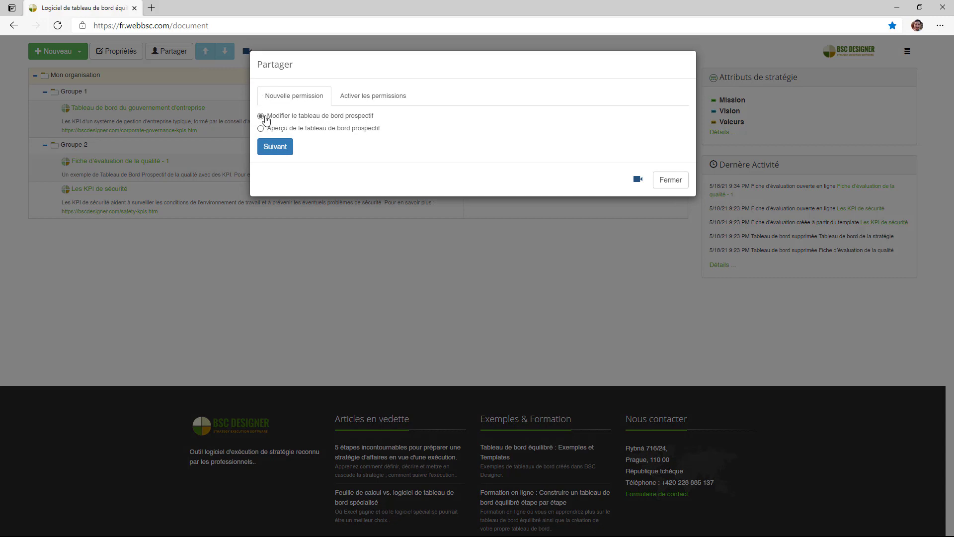
click(274, 148)
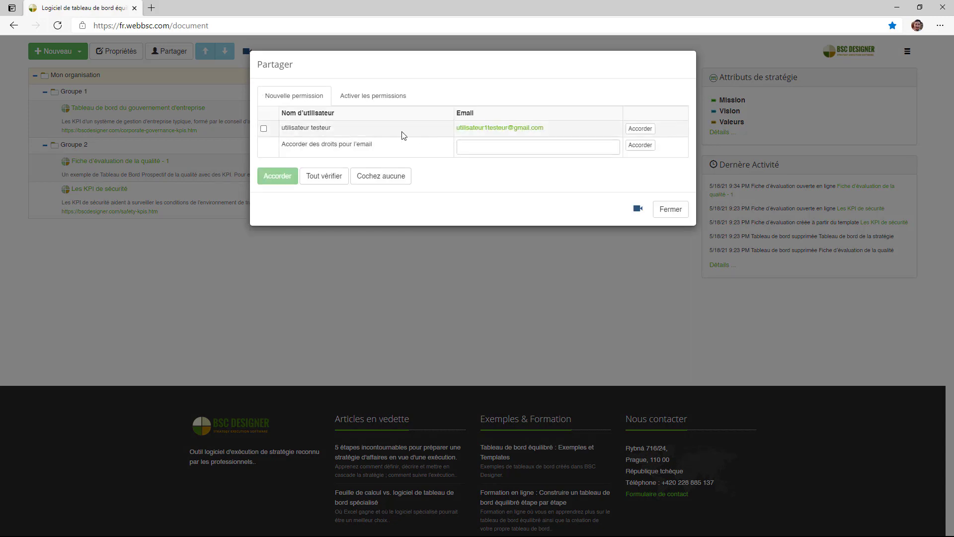
click(263, 128)
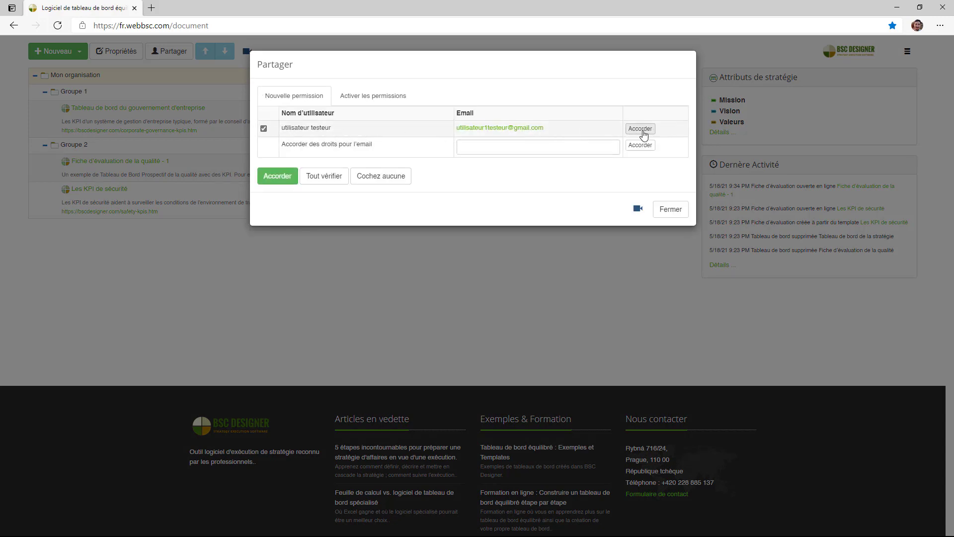
click(640, 129)
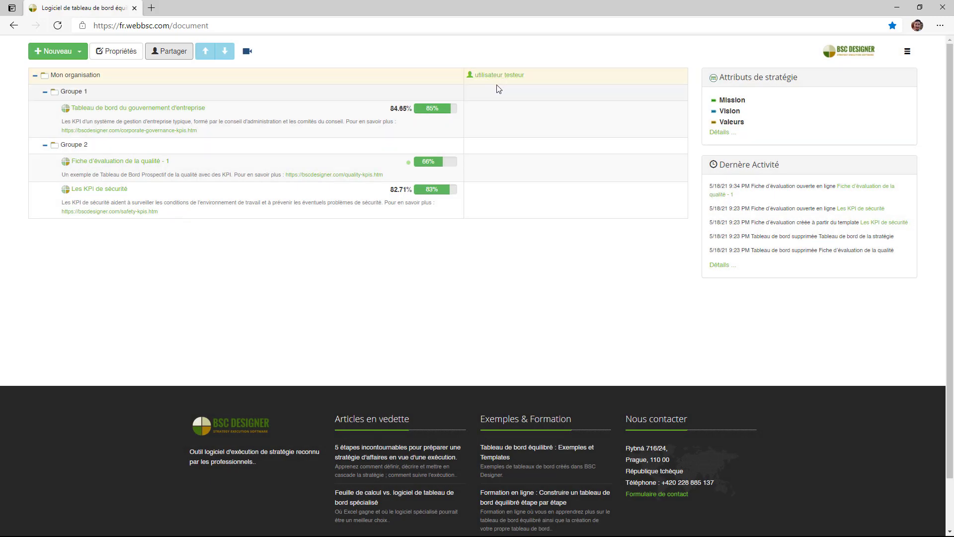
Grant the test user the "Aperçu de le tableau de bord prospectif" permission on Groupe 2
click(286, 100)
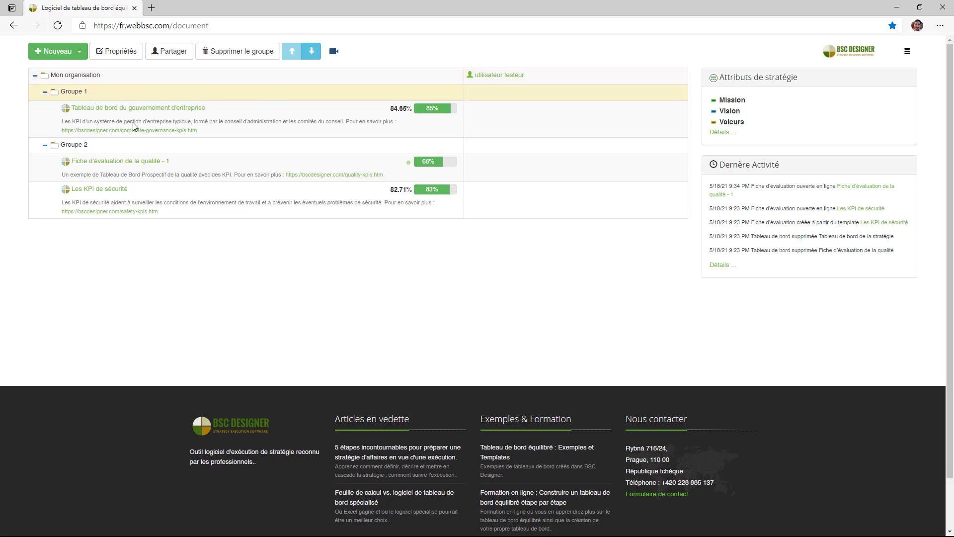
click(120, 144)
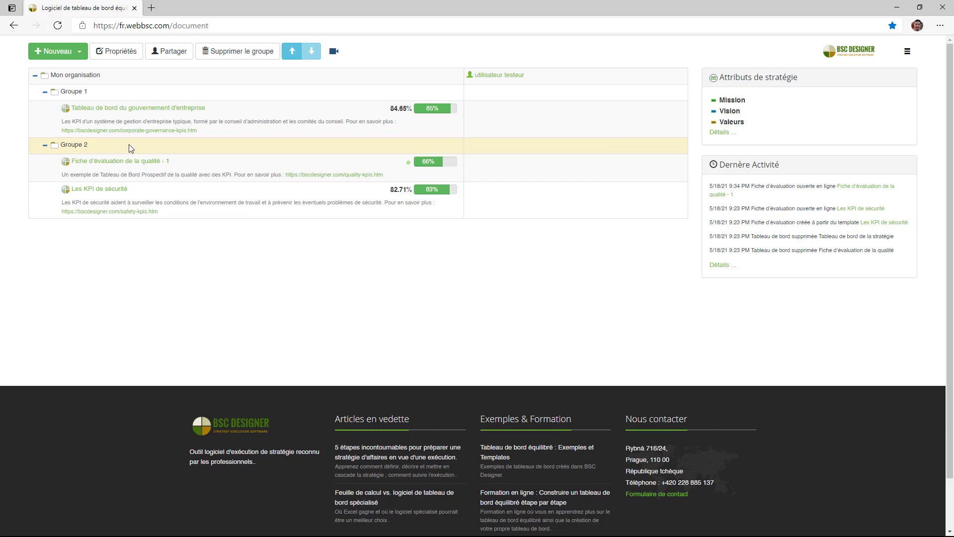
click(171, 57)
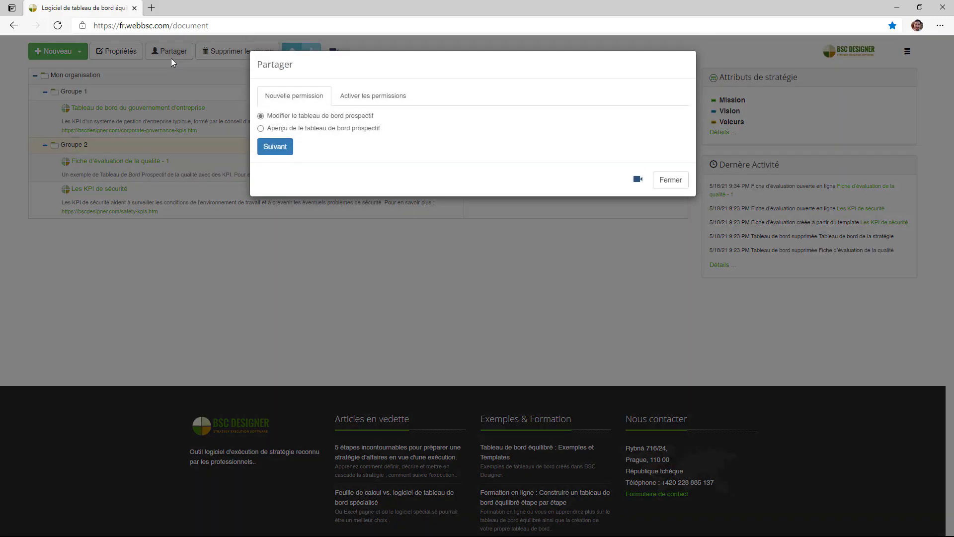
click(273, 132)
click(275, 146)
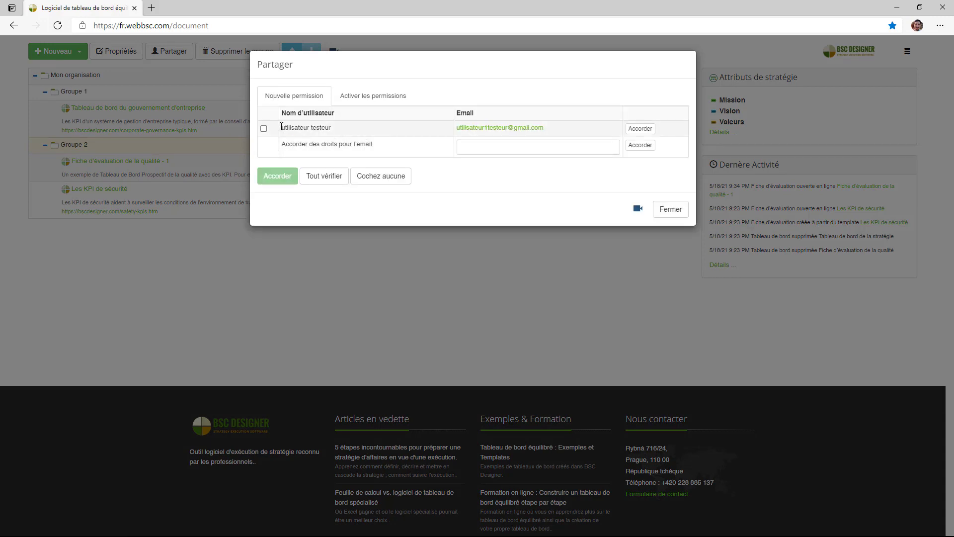
click(264, 129)
click(640, 128)
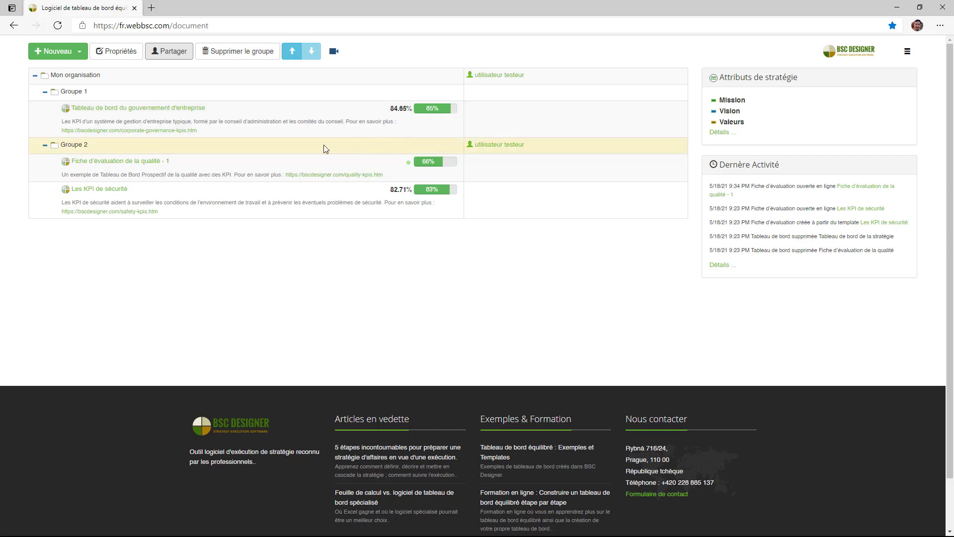
Grant a user "Modifier la valeur de l'indicateur" on "Apprendre à prévenir les problèmes de qualité" under the learning perspective of Fiche d'évaluation de la qualité - 1
click(205, 164)
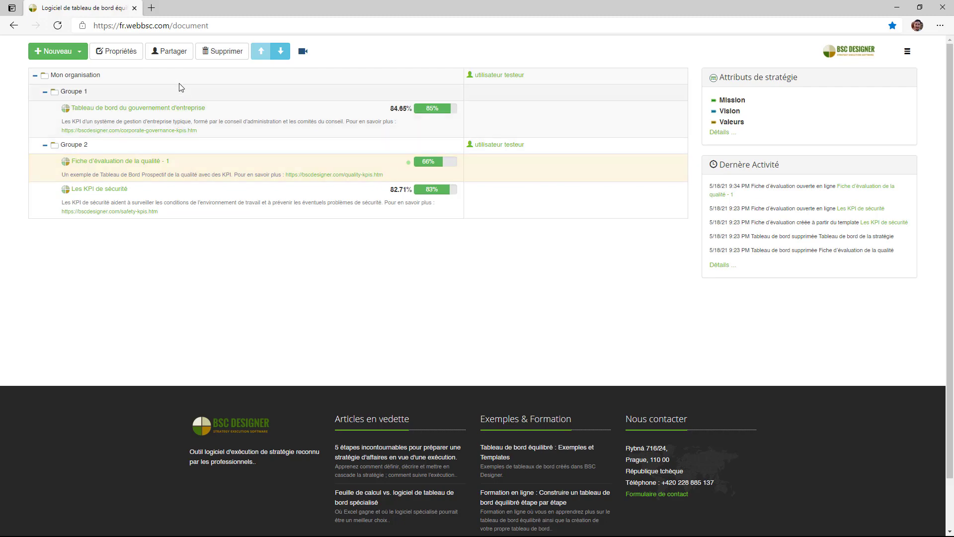
click(177, 58)
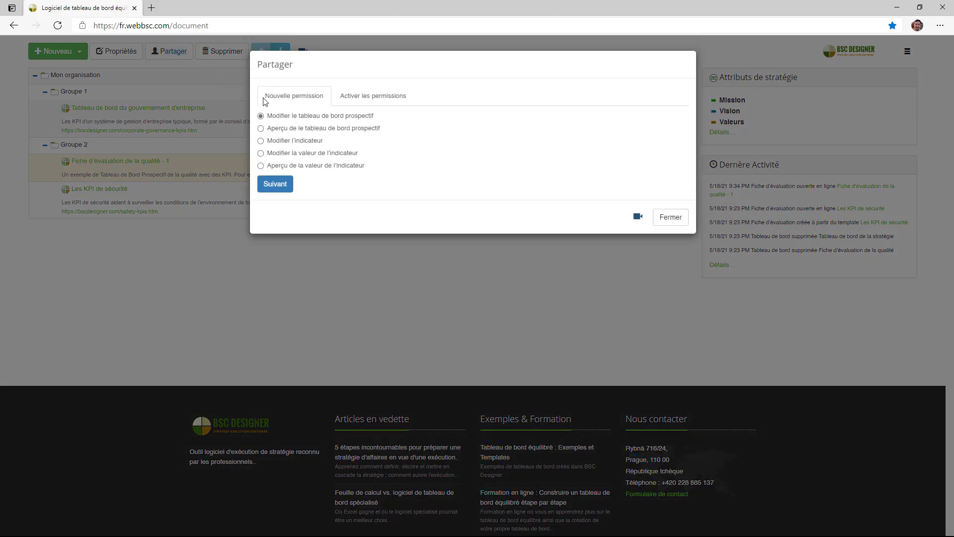
click(261, 141)
click(261, 154)
click(272, 185)
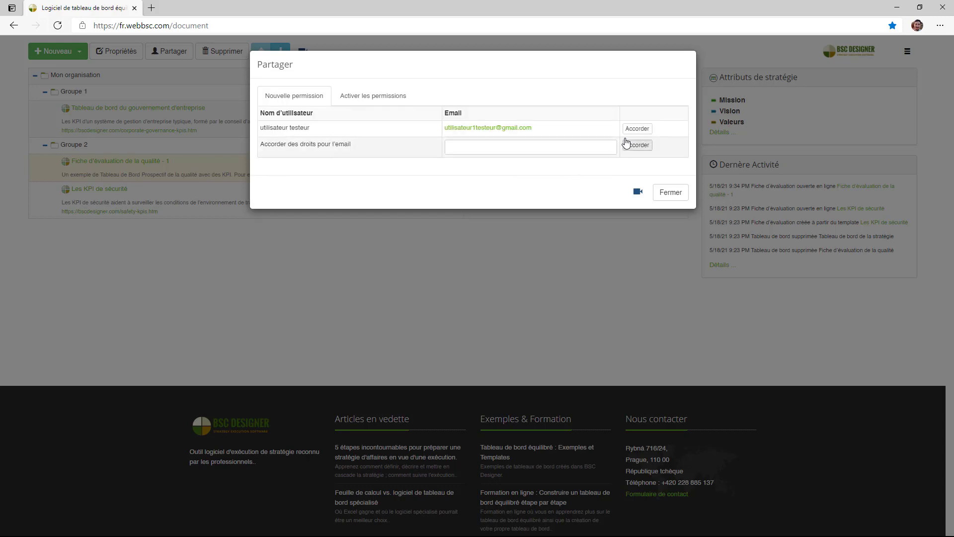
click(627, 144)
scroll(515, 358, down, 5)
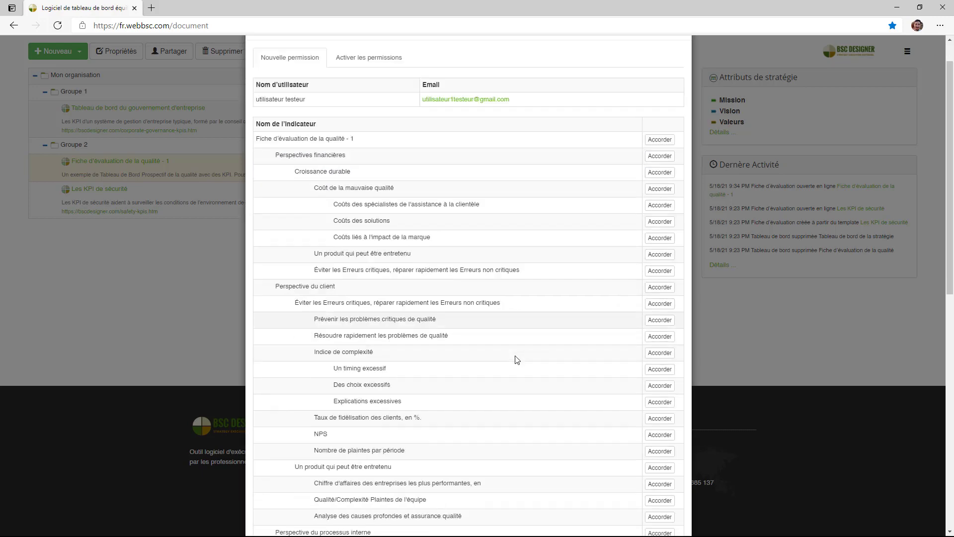
scroll(515, 357, down, 7)
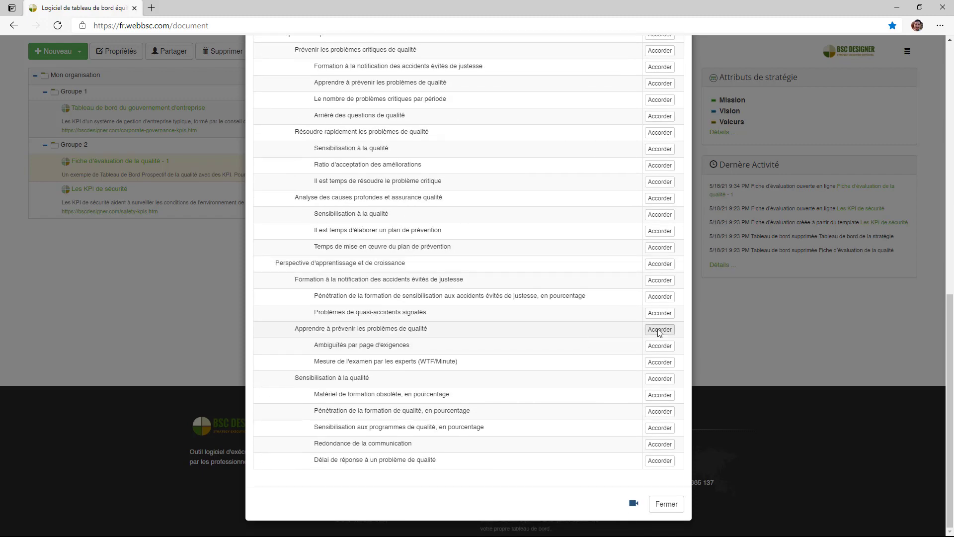
click(660, 329)
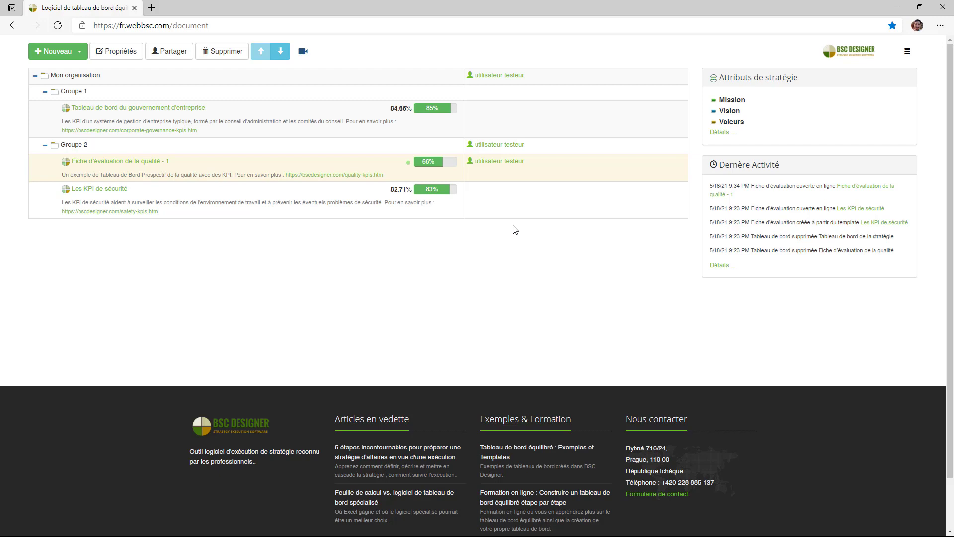
In the test user's account form, enable the restriction to data entry only and keep historical value changes allowed, without saving
click(908, 60)
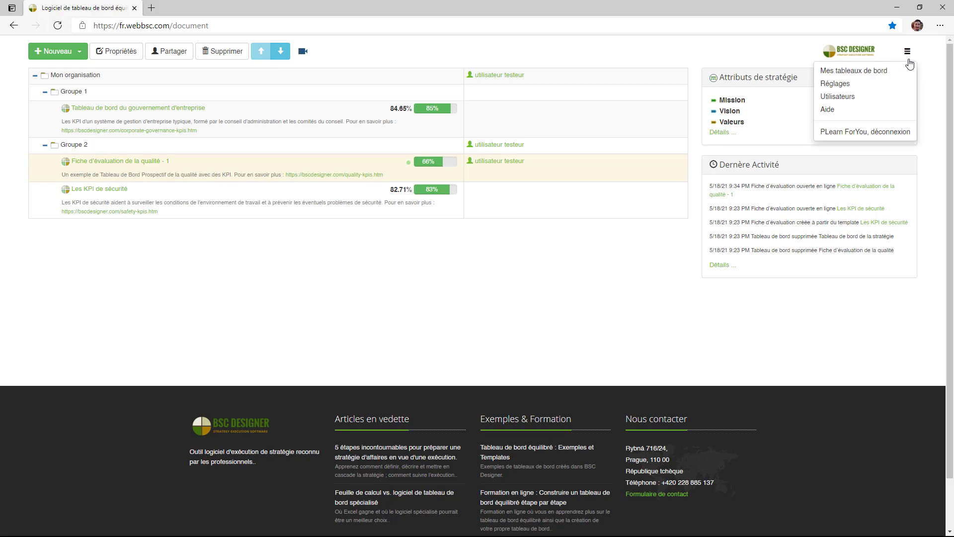
click(877, 99)
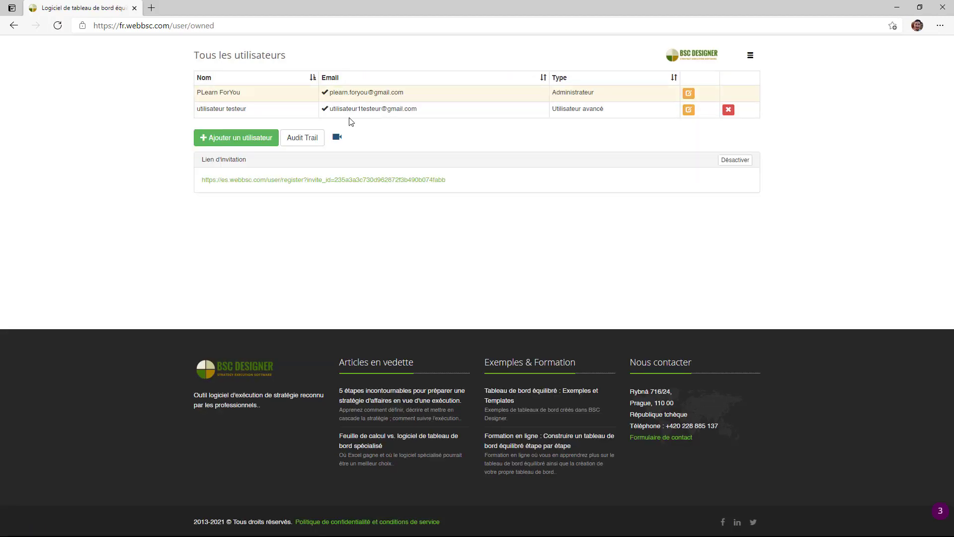
click(688, 111)
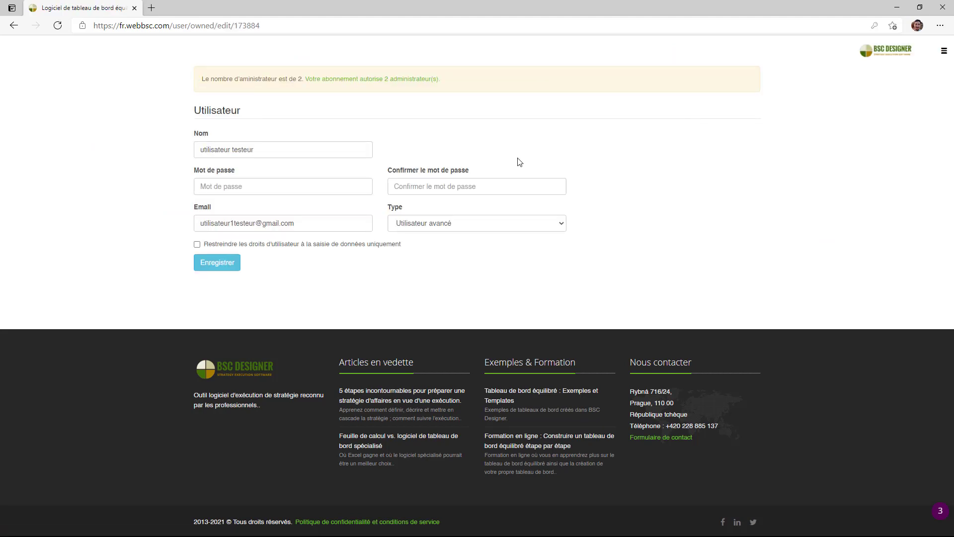
click(198, 244)
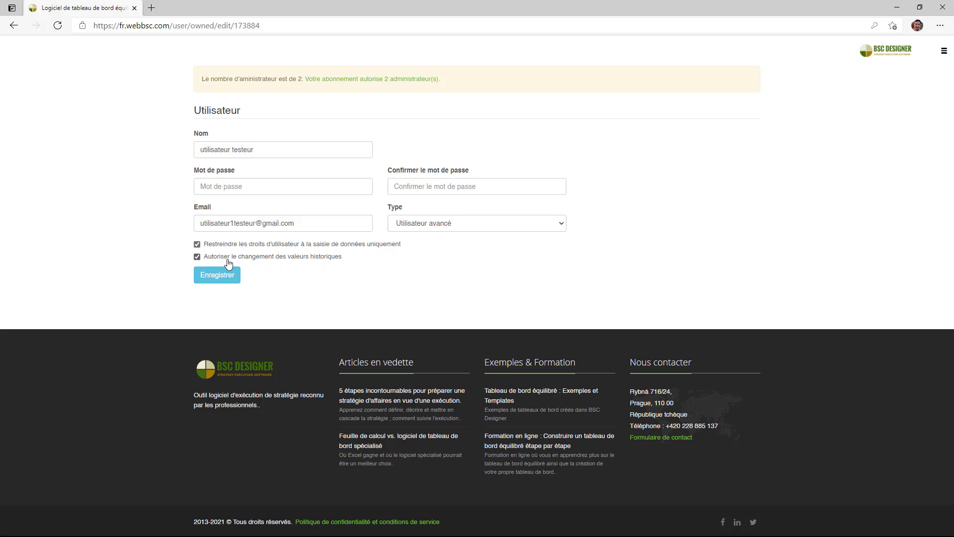
click(200, 258)
click(200, 257)
Examine the historical data entry period for limited users in the Workflow settings and return to the scorecard list
click(944, 53)
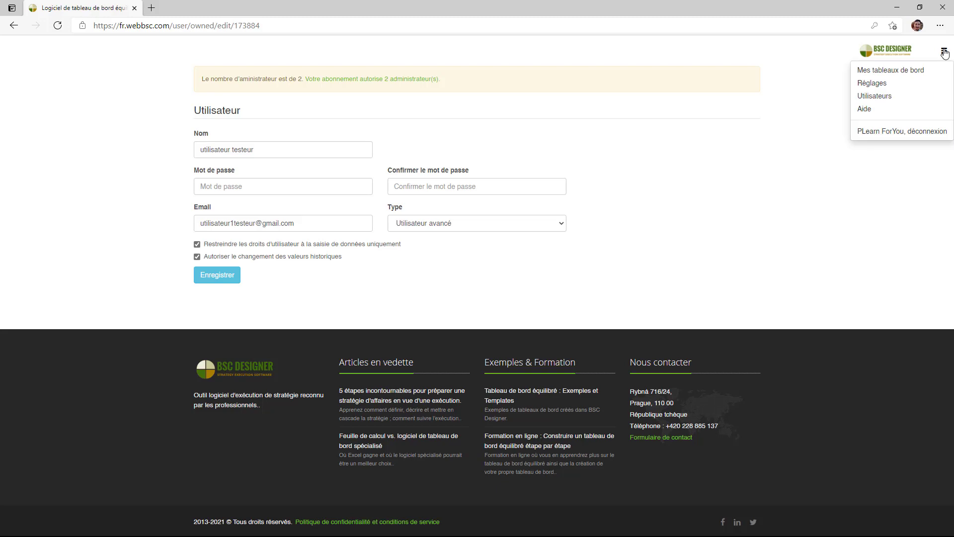
click(916, 89)
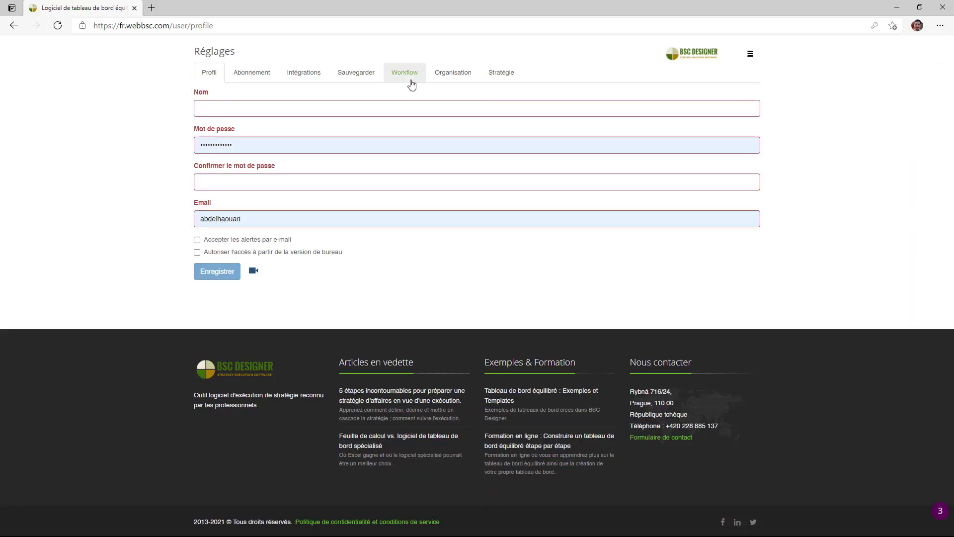
click(406, 77)
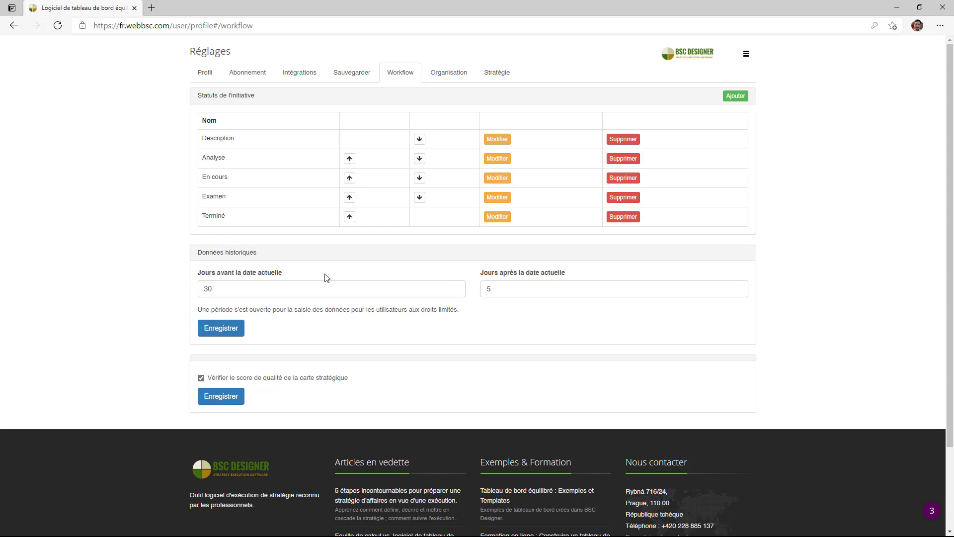
click(746, 54)
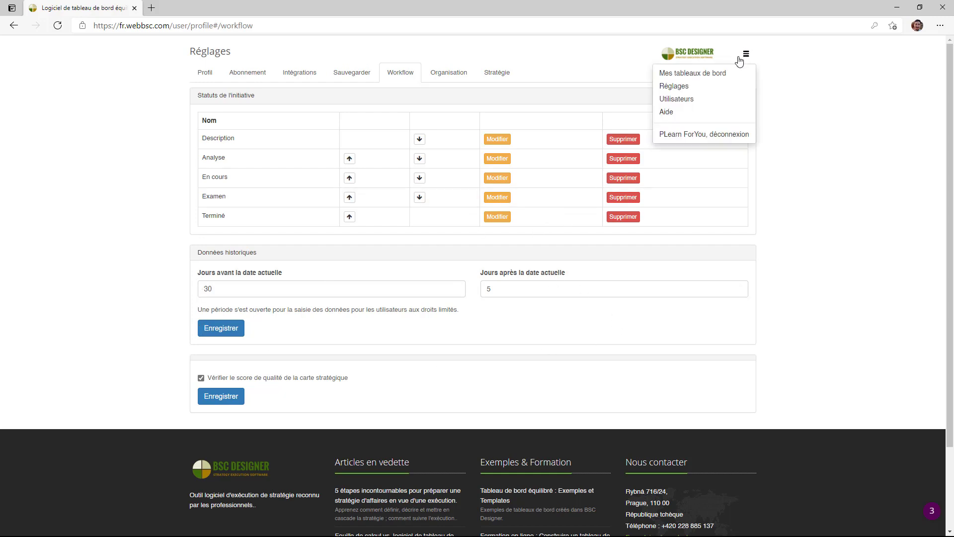
click(729, 73)
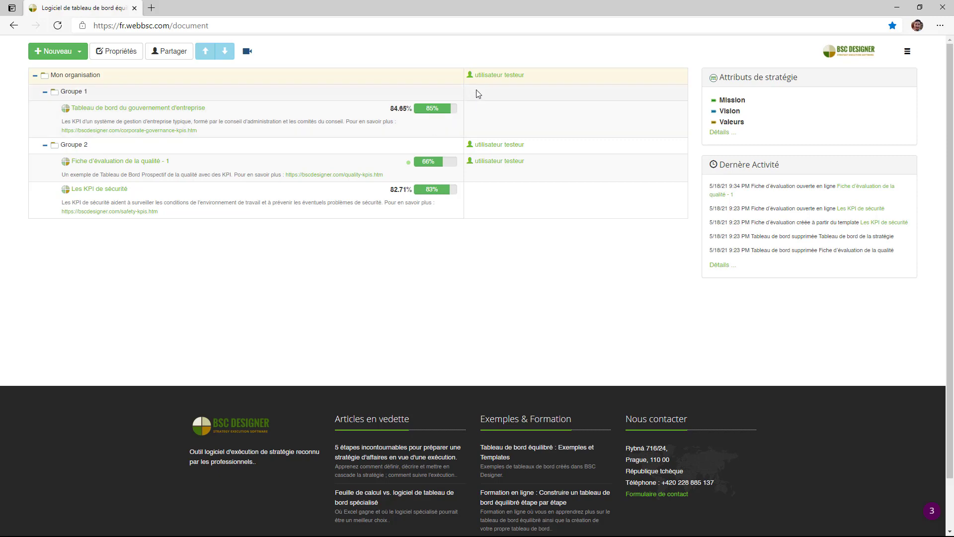
Revoke the test user's "Modifier le tableau de bord prospectif" permission on Mon organisation
click(485, 79)
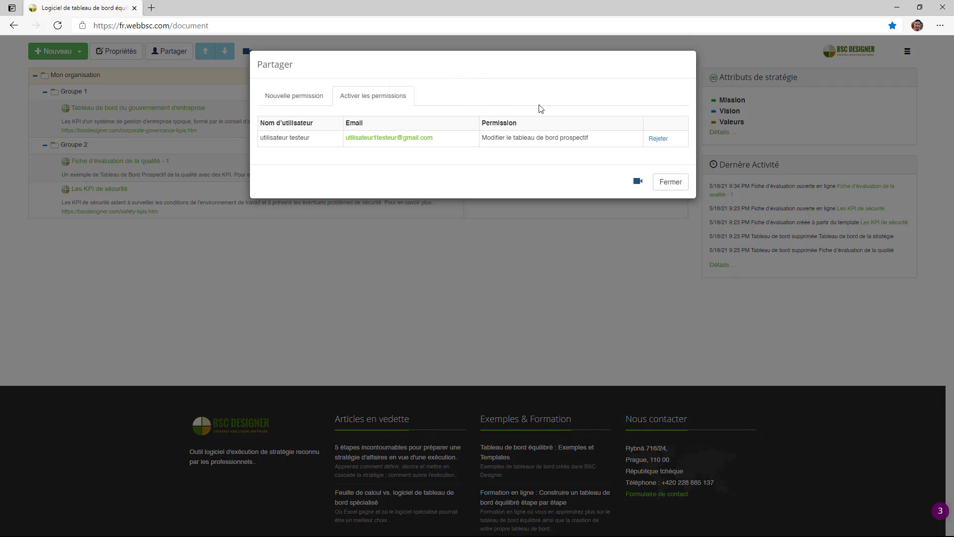
click(657, 141)
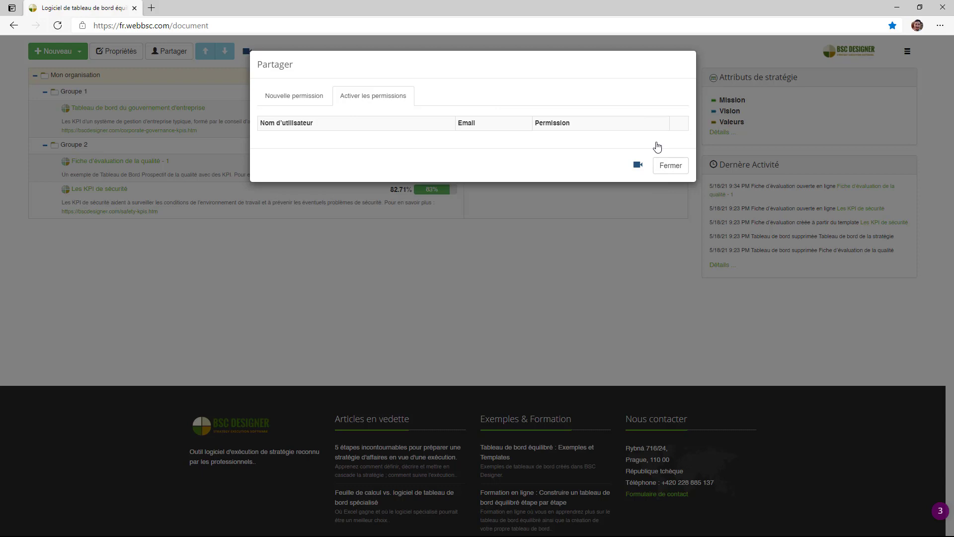
click(662, 170)
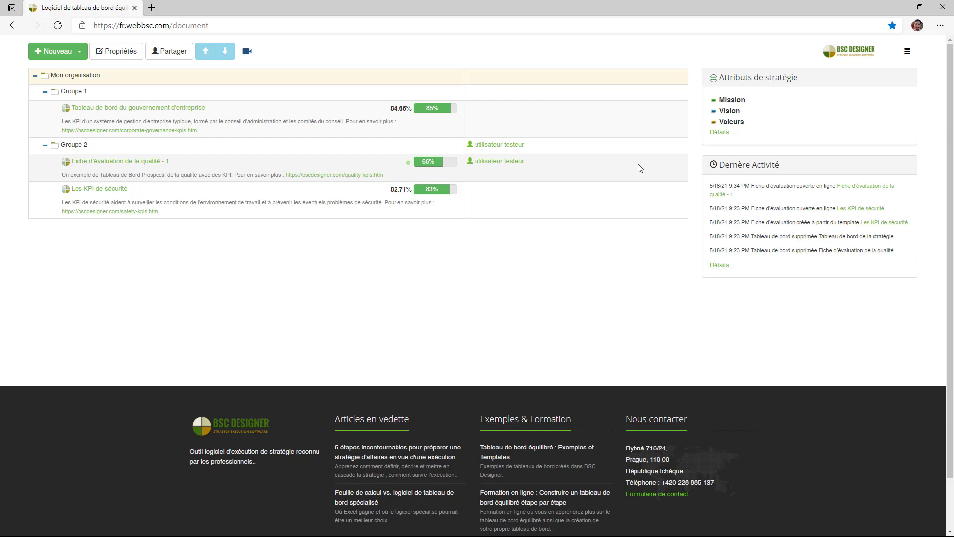
Examine who can be granted "Aperçu de le tableau de bord prospectif" on Tableau de bord du gouvernement d'entreprise, and close without granting it
click(380, 119)
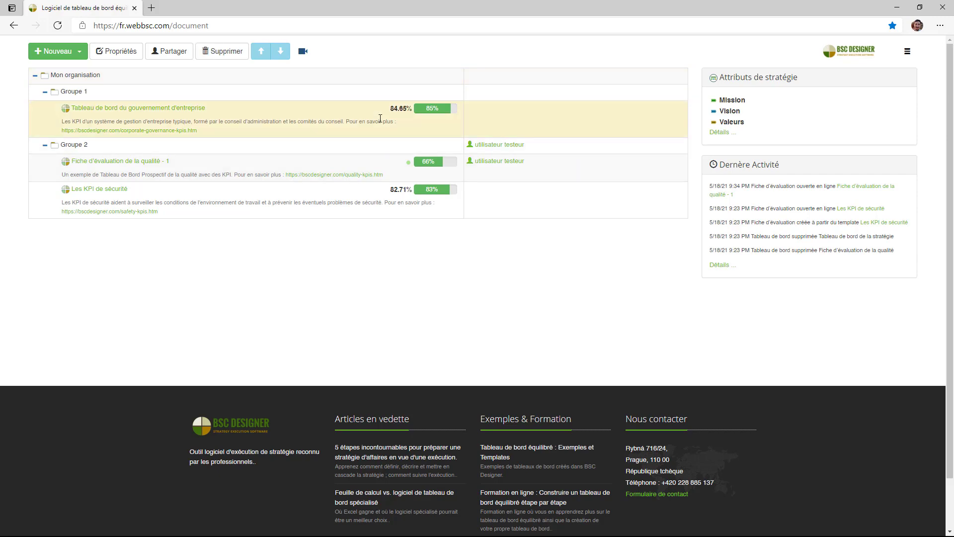
click(169, 51)
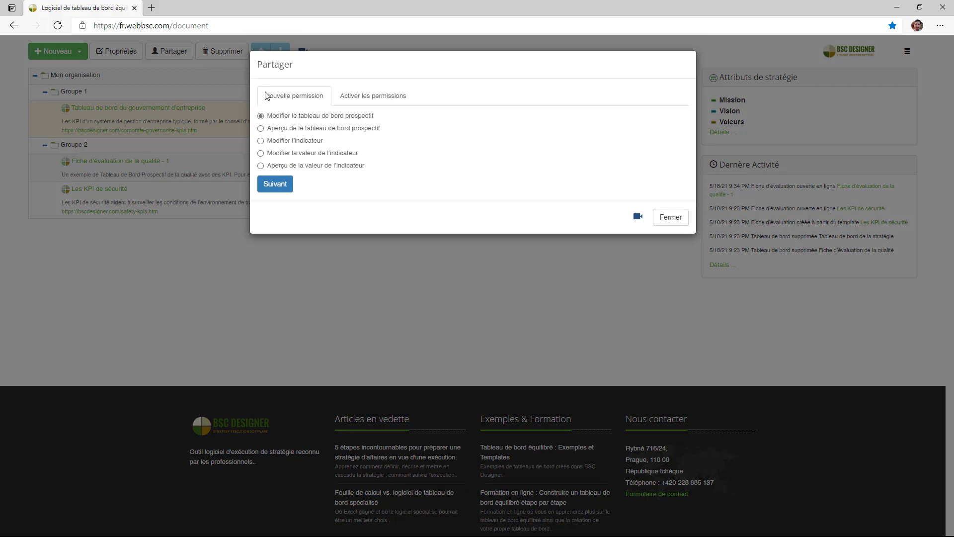
click(261, 129)
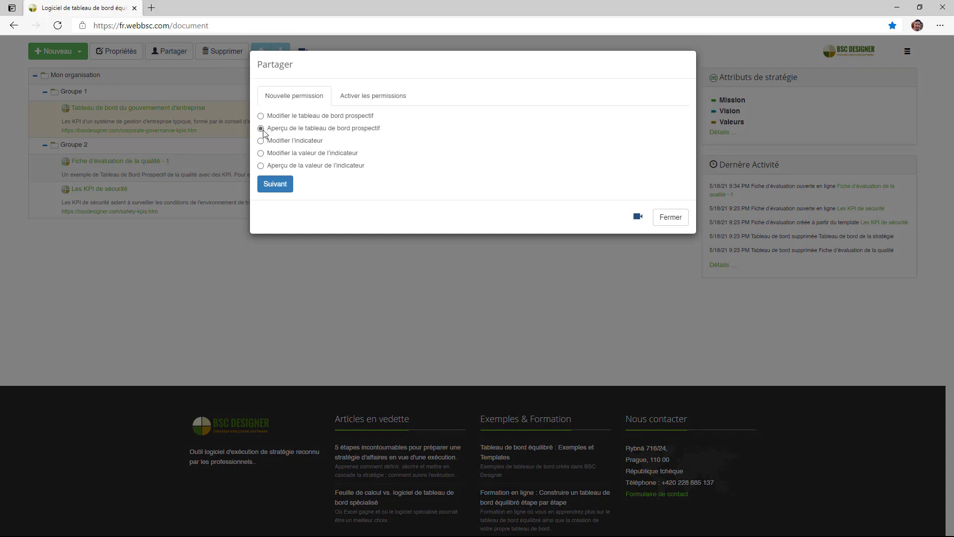
click(277, 185)
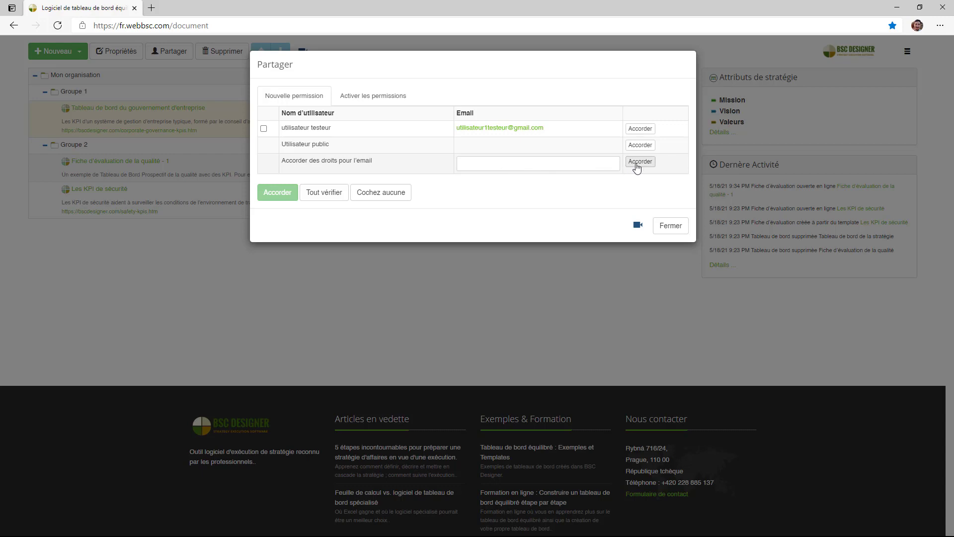
click(668, 224)
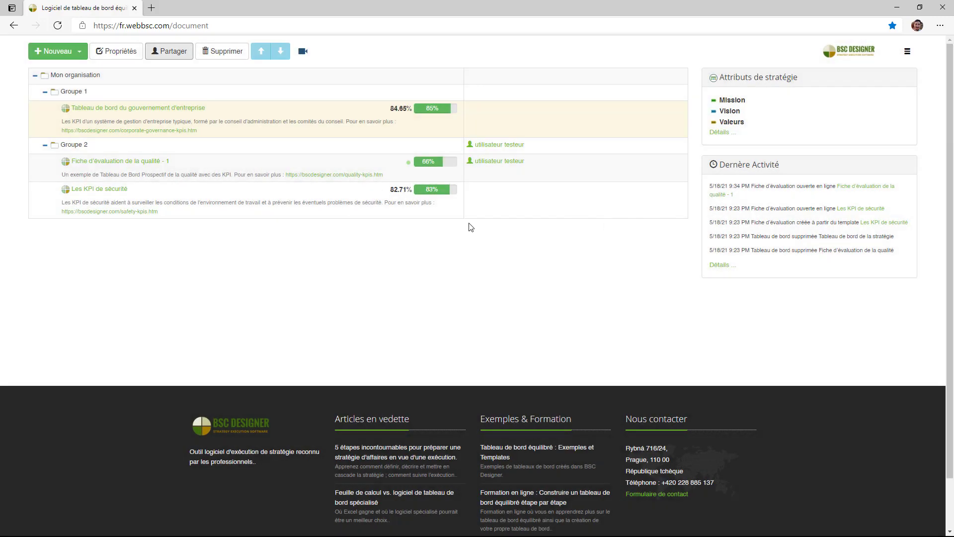